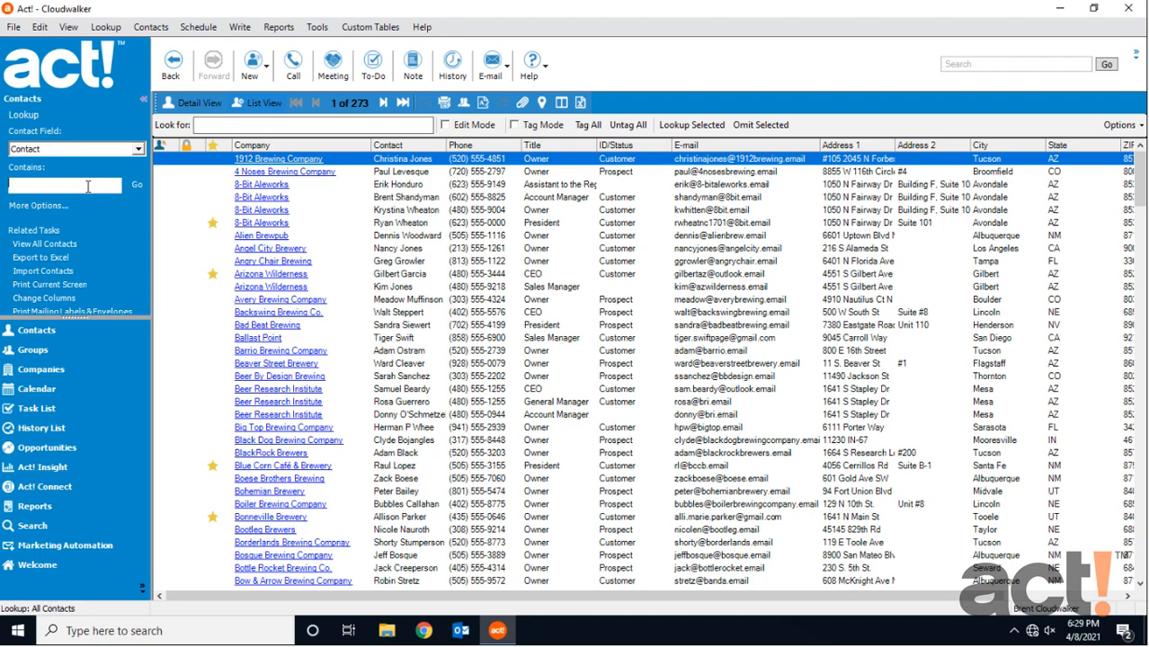
Look up contacts by the customer's first name and open the Bonneville Brewery contact's record.
{"action": "type", "text": "allison"}
{"action": "key", "text": "Return"}
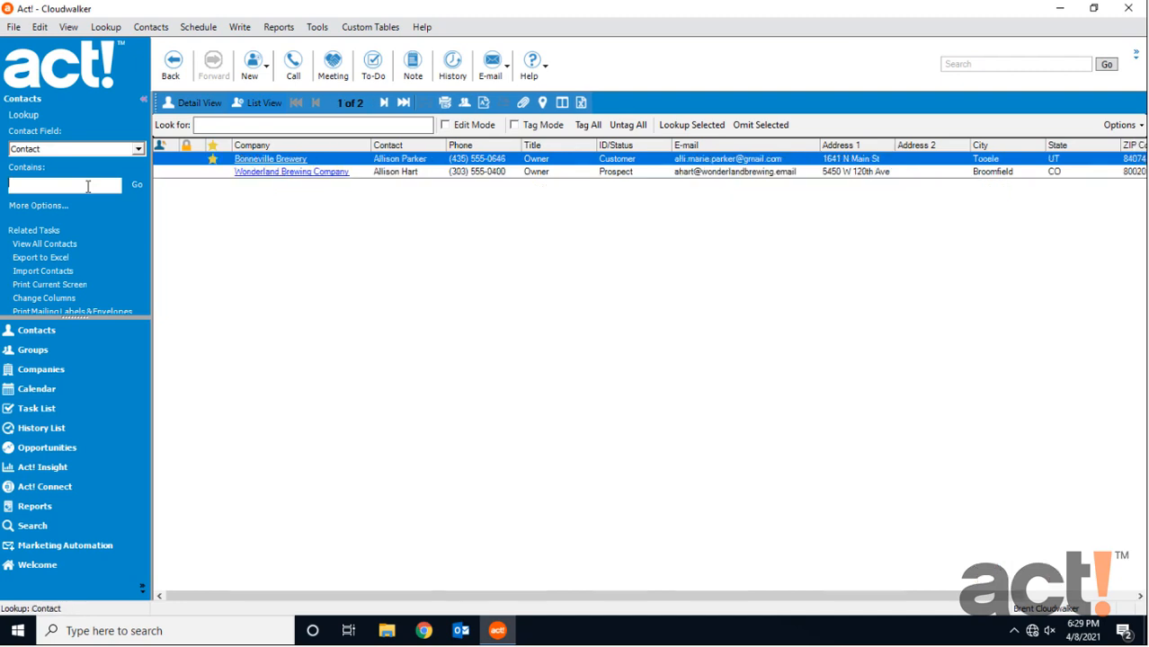
{"action": "double_click", "coordinate": [399, 162]}
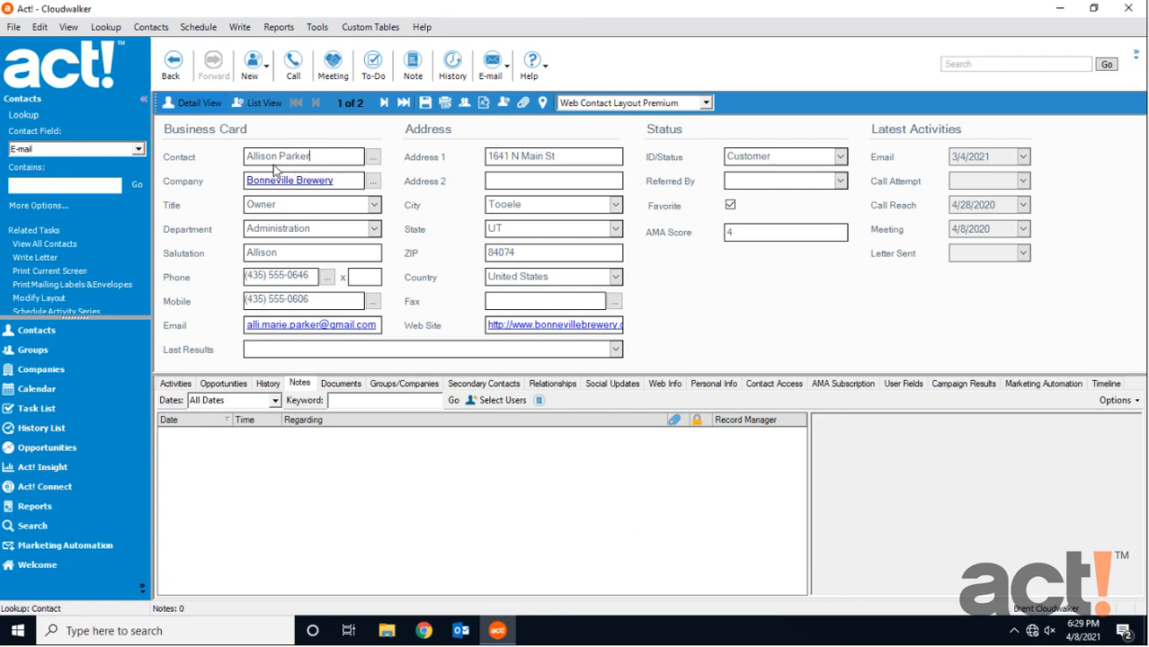
Start a new history record for the Bonneville Brewery contact with the type Meeting.
{"action": "left_click", "coordinate": [453, 68]}
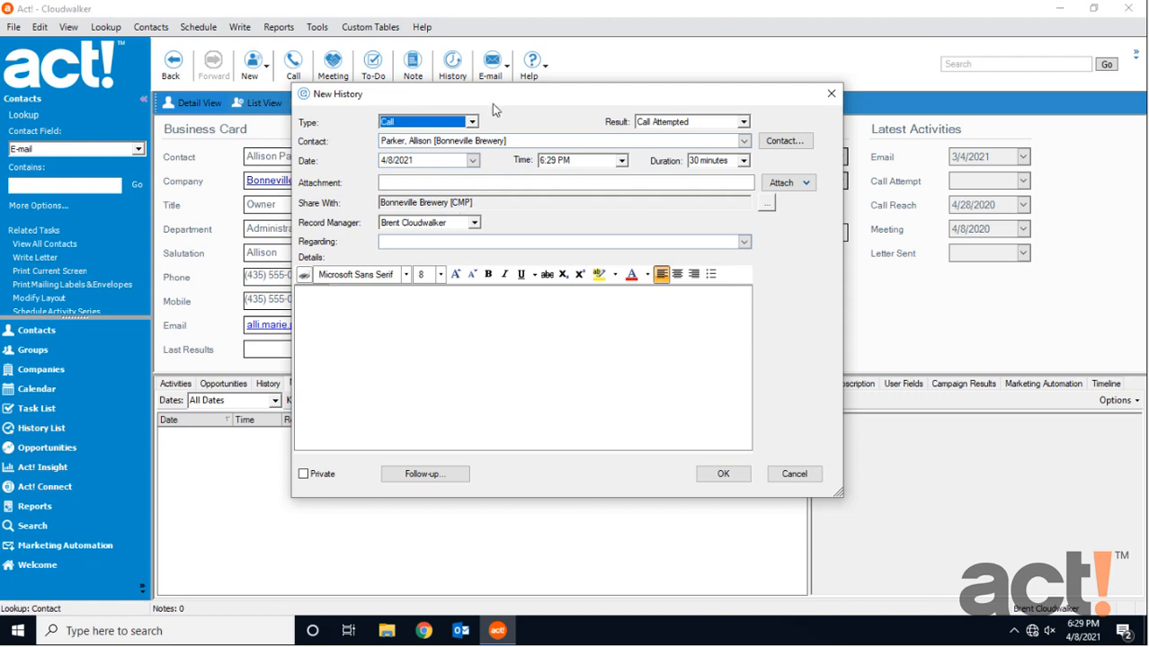
{"action": "left_click", "coordinate": [472, 122]}
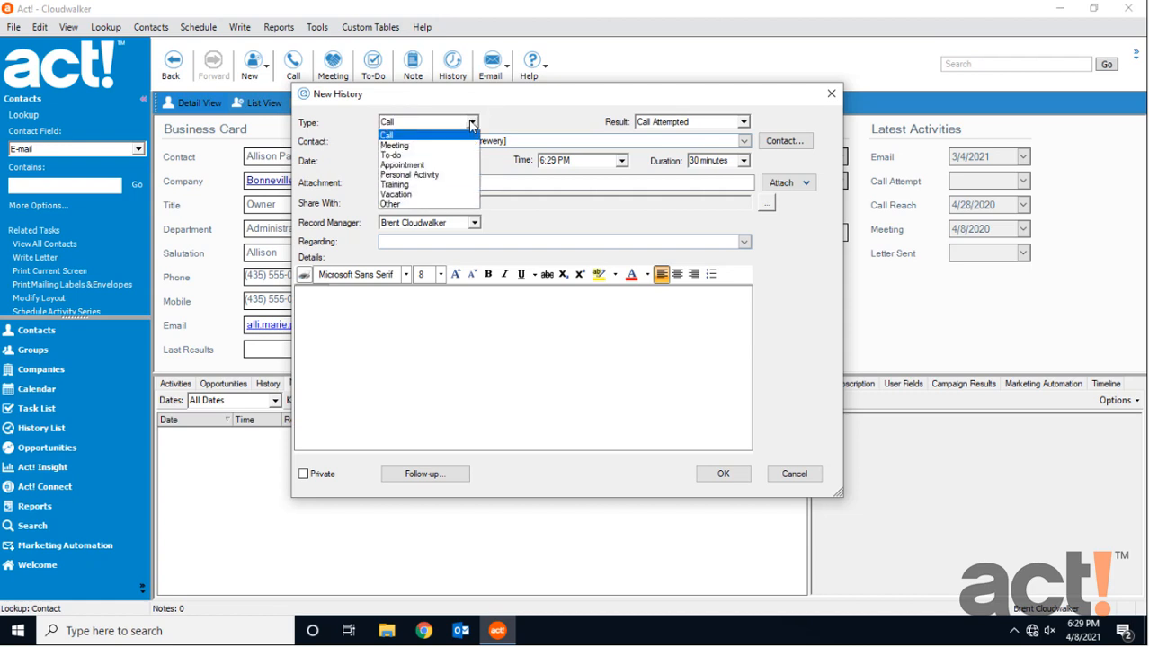
{"action": "left_click", "coordinate": [445, 147]}
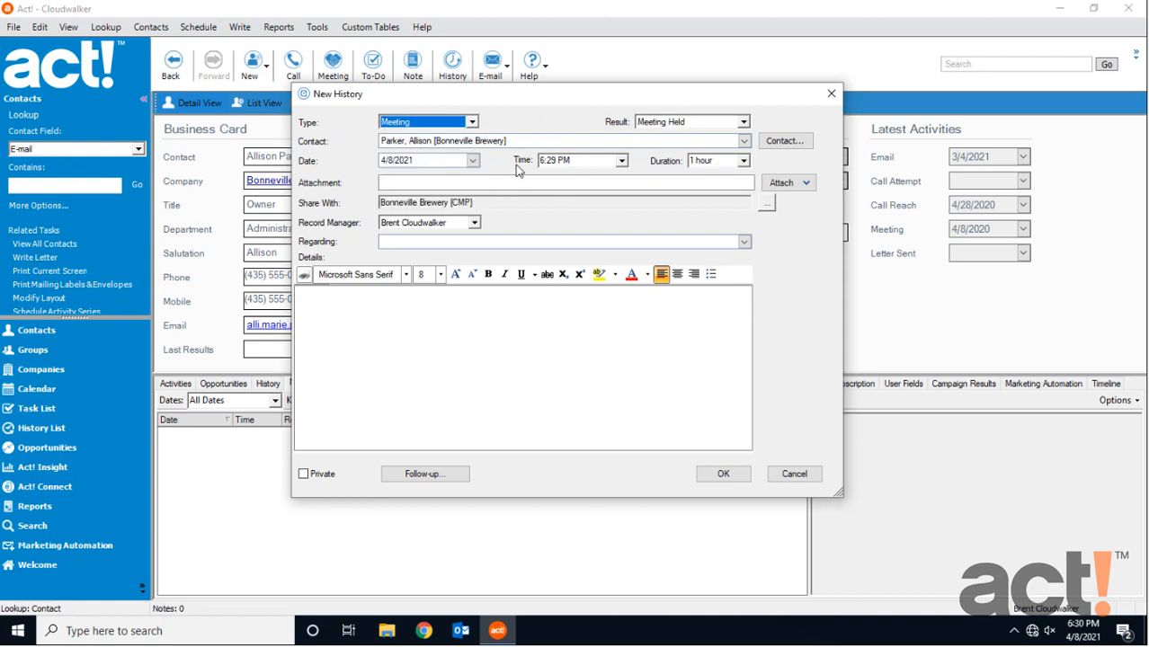
Set the meeting history's date to 4/3/2021 and its time to 12:00 PM.
{"action": "left_click", "coordinate": [477, 163]}
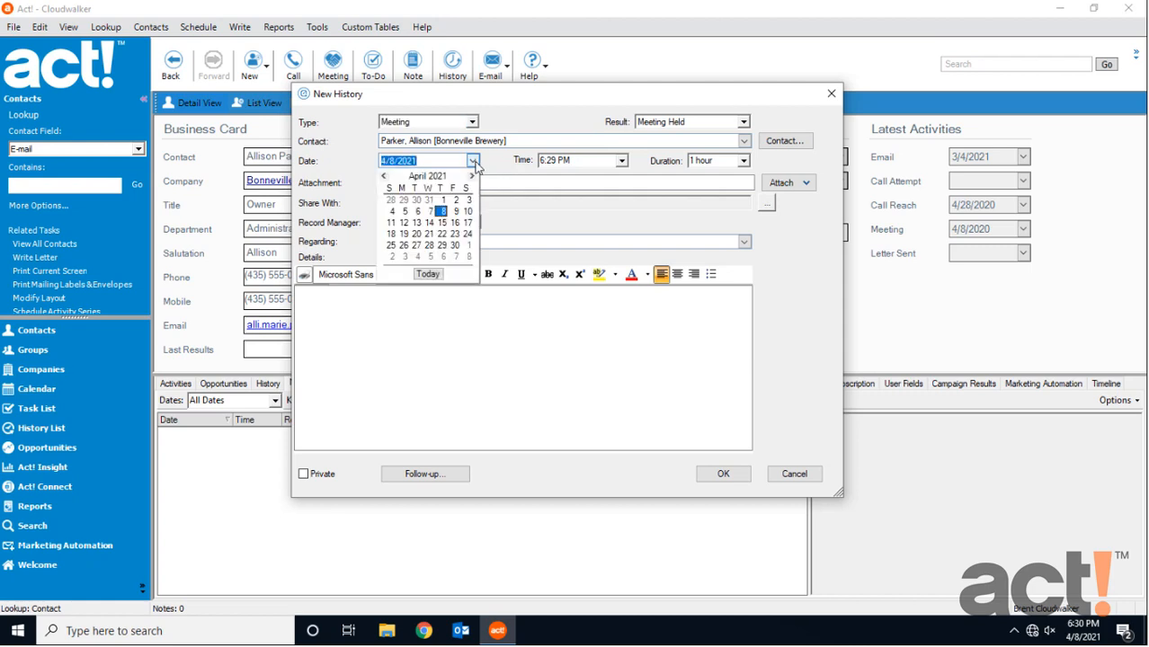
{"action": "left_click", "coordinate": [469, 206]}
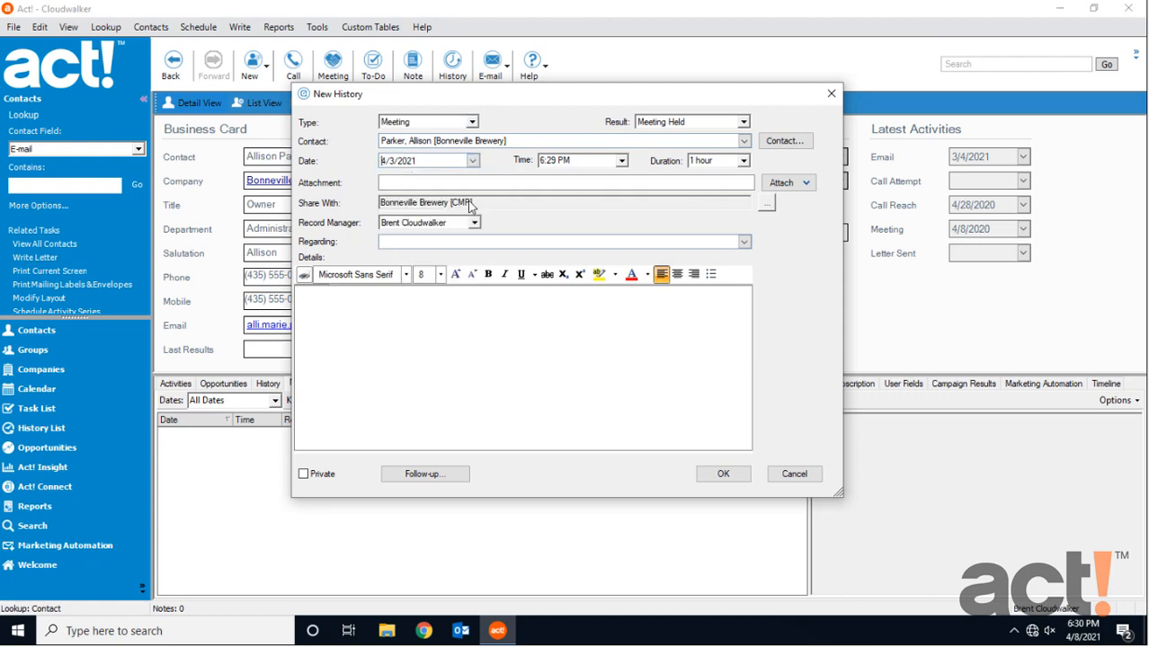
{"action": "left_click", "coordinate": [620, 167]}
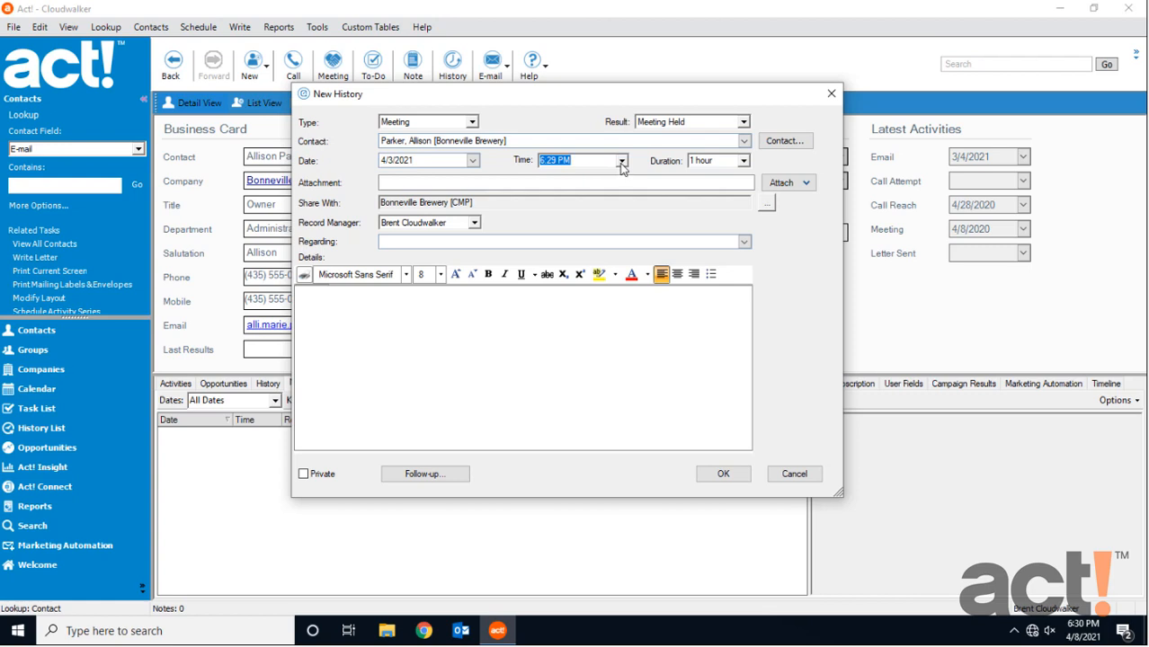
{"action": "left_click", "coordinate": [621, 161]}
{"action": "scroll", "coordinate": [593, 207], "scroll_direction": "down", "scroll_amount": 7}
{"action": "left_click", "coordinate": [584, 207]}
Set Regarding to Lunch Meeting, paste the trade show lunch summary about Bonneville's anniversary party into the details, and save the history.
{"action": "left_click", "coordinate": [548, 240]}
{"action": "type", "text": "Lunch Meeting"}
{"action": "left_click", "coordinate": [443, 310]}
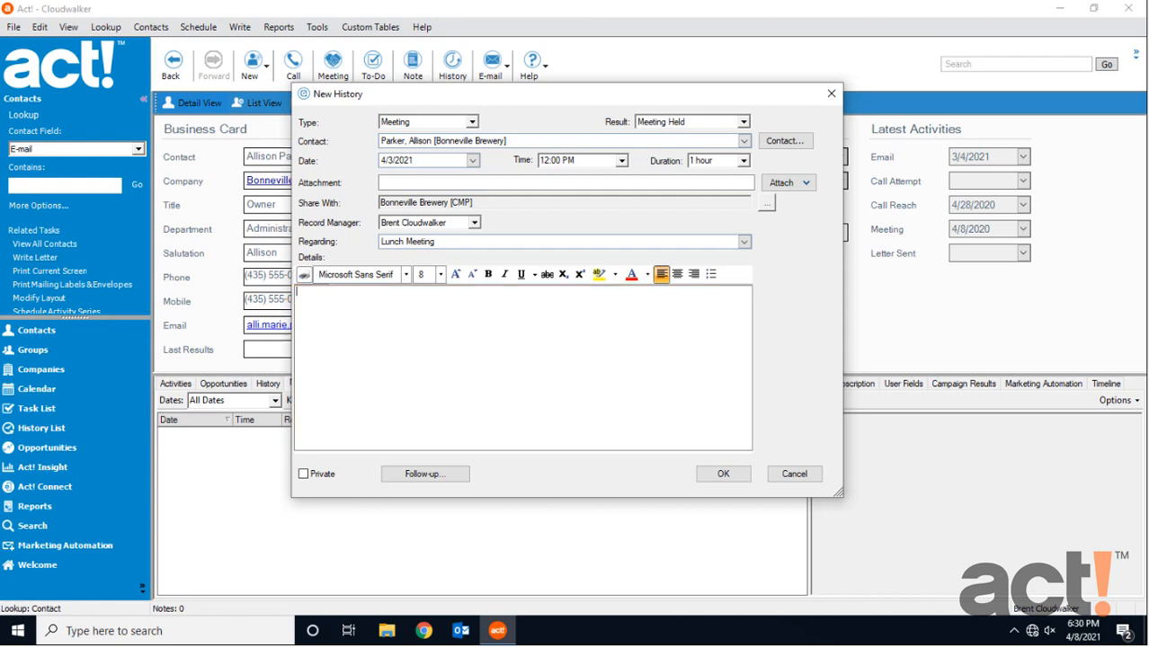
{"action": "left_click", "coordinate": [355, 337]}
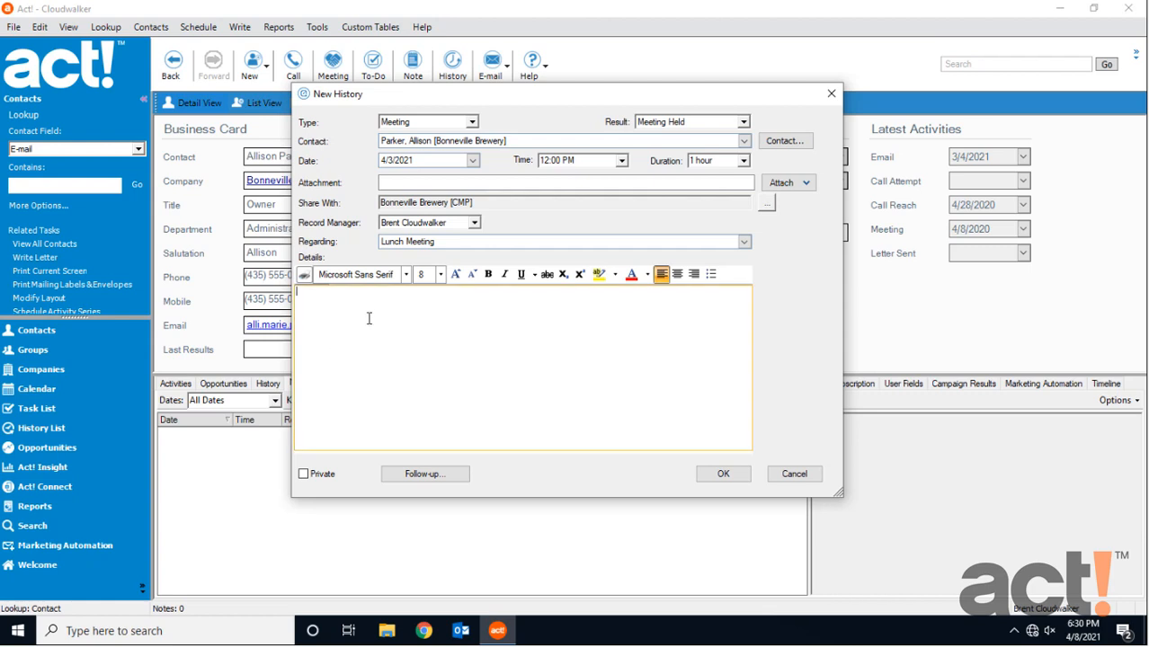
{"action": "type", "text": "Met for lunch during the trade show. Bonneville is planning an anniversary party in the summer. They are interested in our upcoming ceramic growler products for this event."}
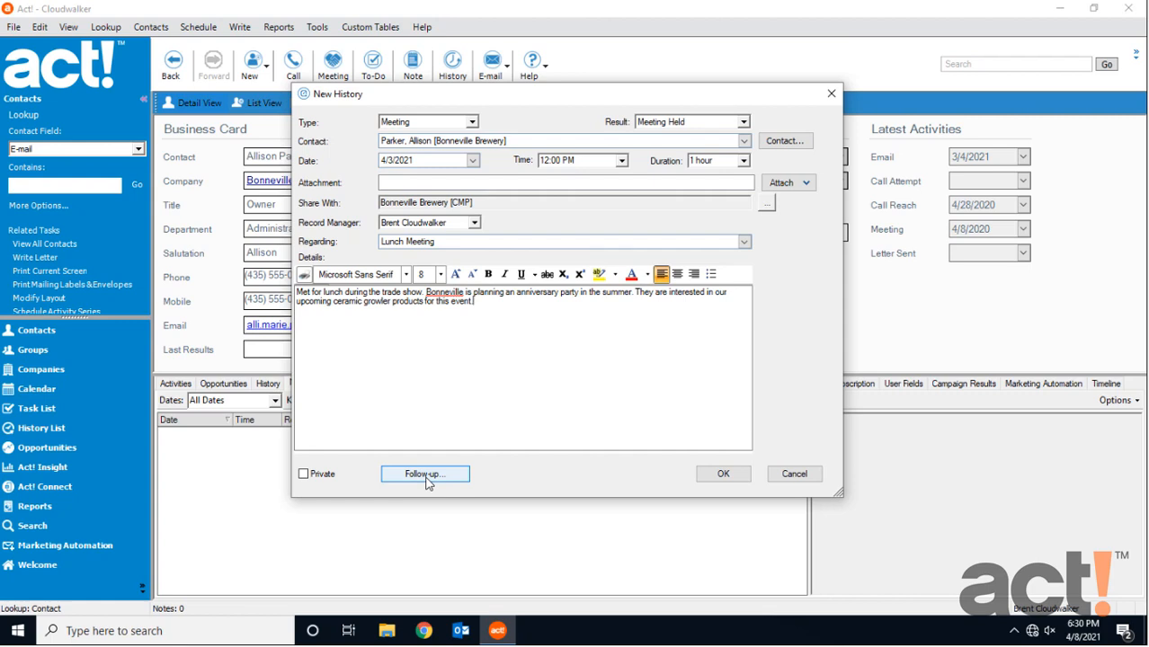
{"action": "left_click", "coordinate": [556, 387]}
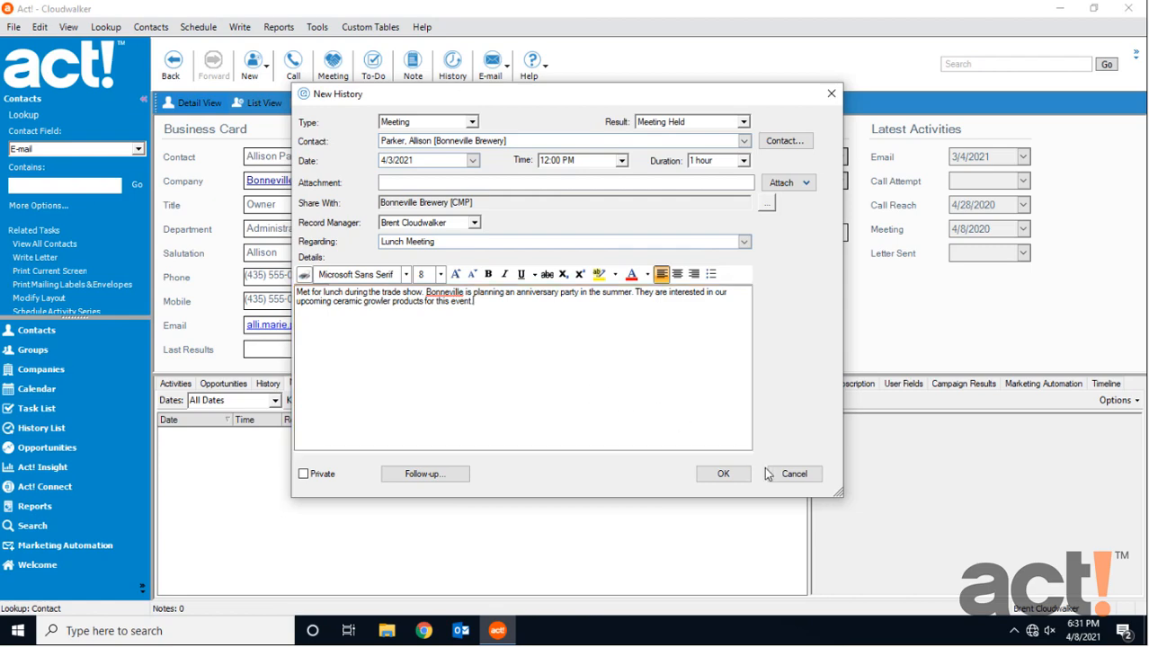
{"action": "left_click", "coordinate": [728, 474]}
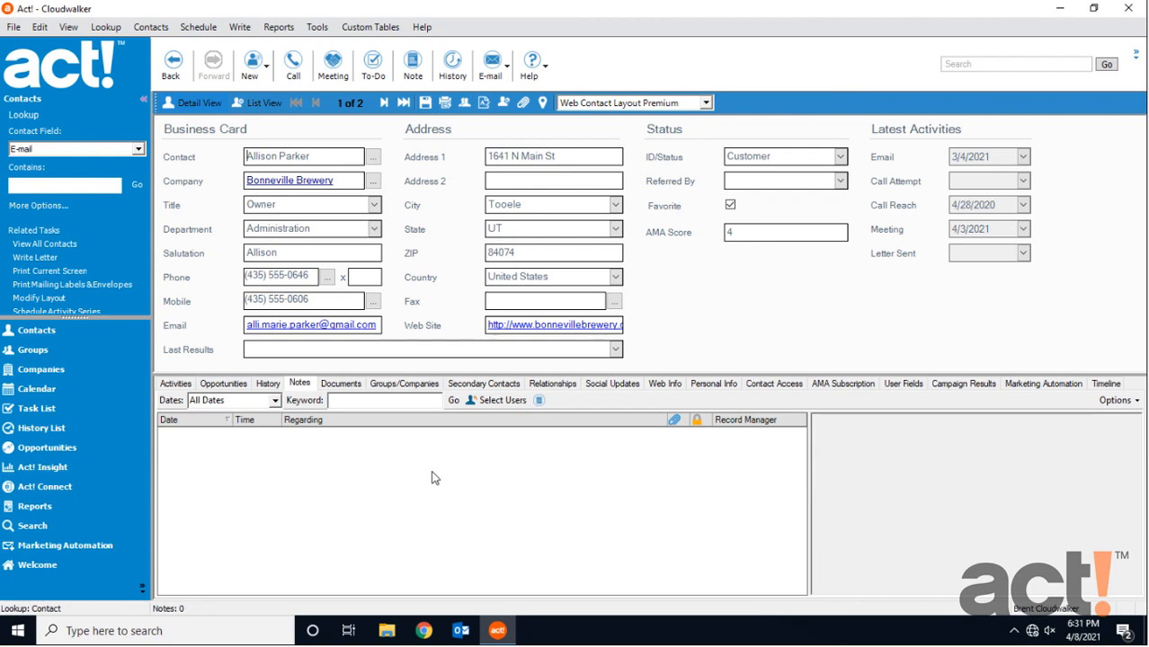
Show the contact's history and review the Lunch Meeting entry and the commands available for the We Miss You e-mail entry.
{"action": "left_click", "coordinate": [272, 393]}
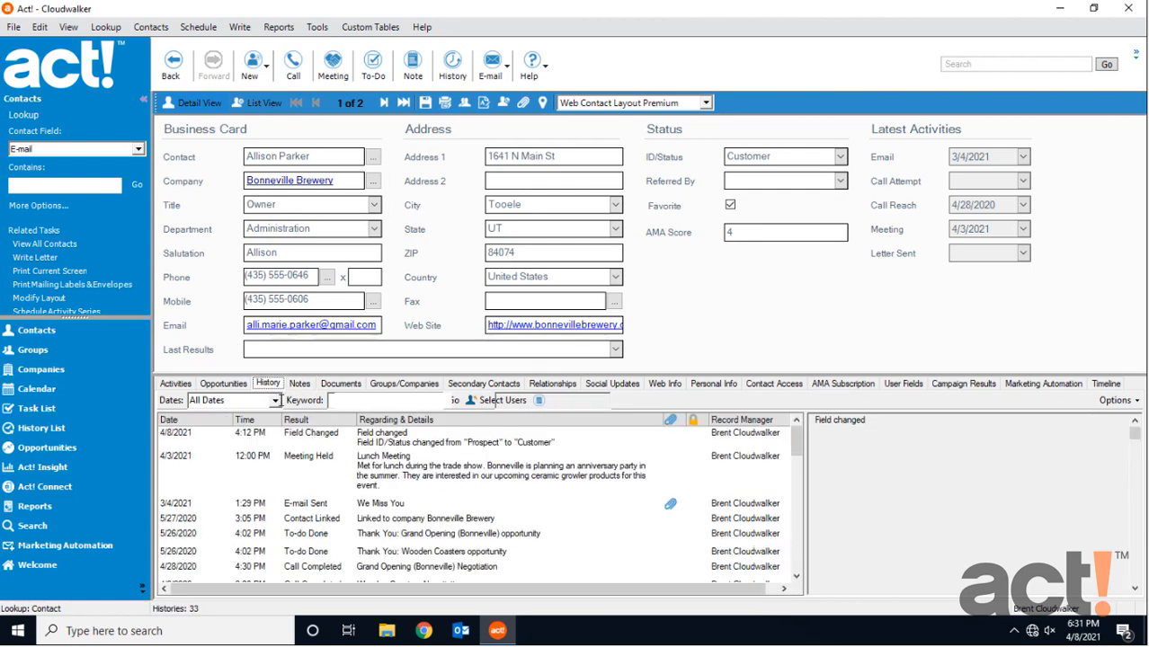
{"action": "left_click", "coordinate": [389, 476]}
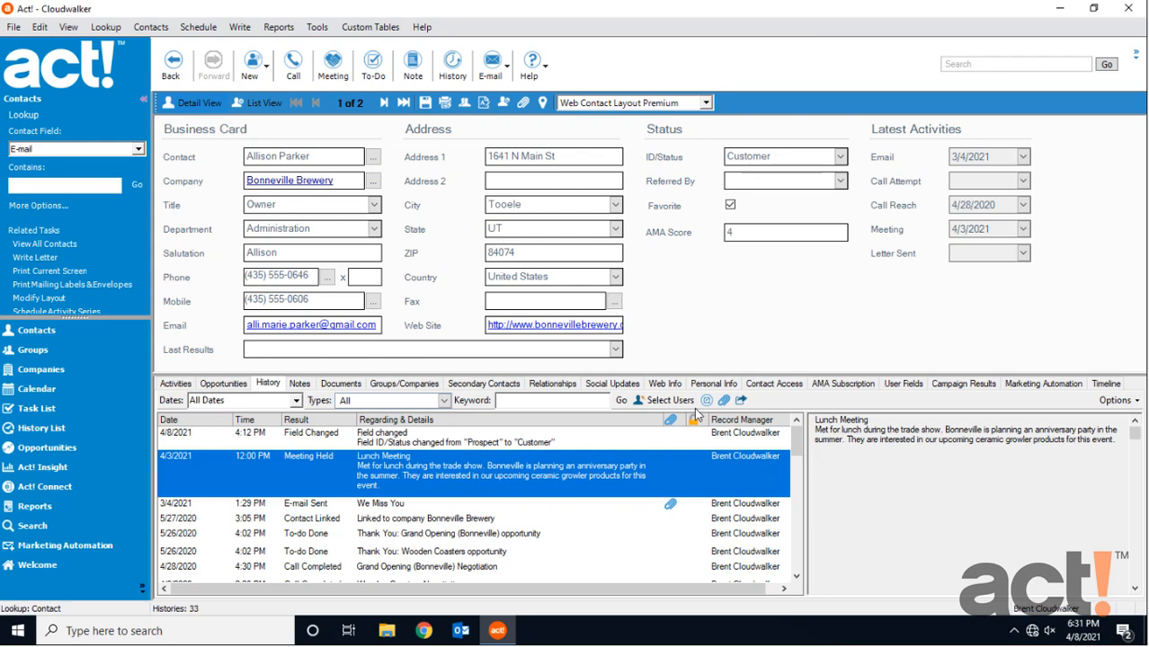
{"action": "right_click", "coordinate": [548, 505]}
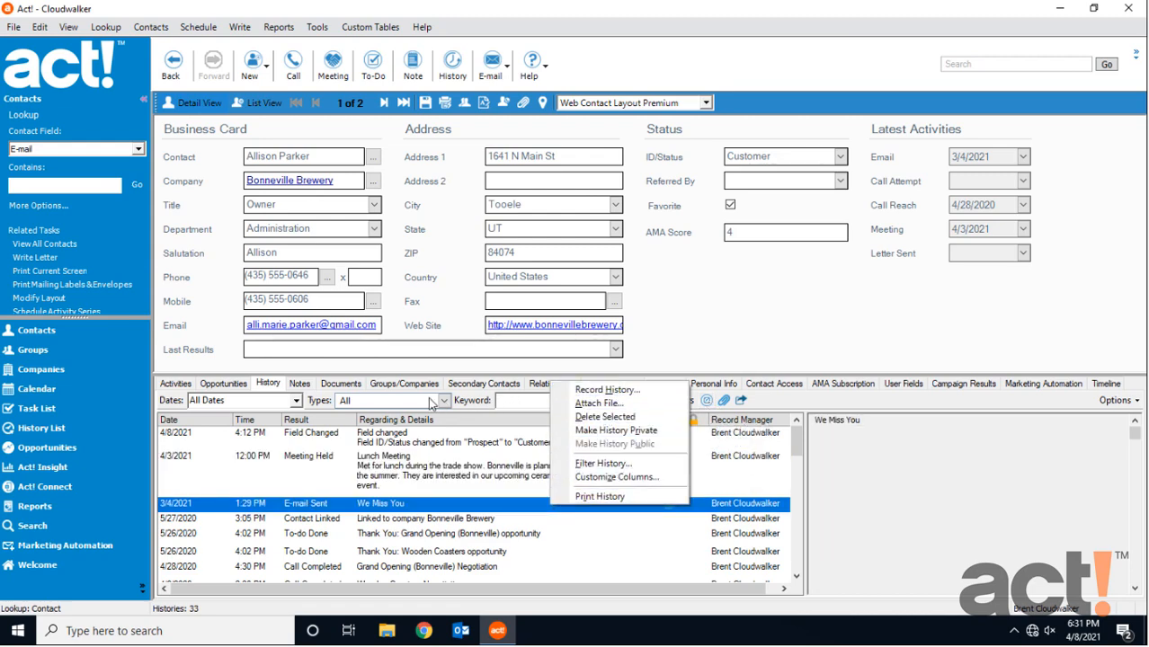
{"action": "left_click", "coordinate": [268, 385]}
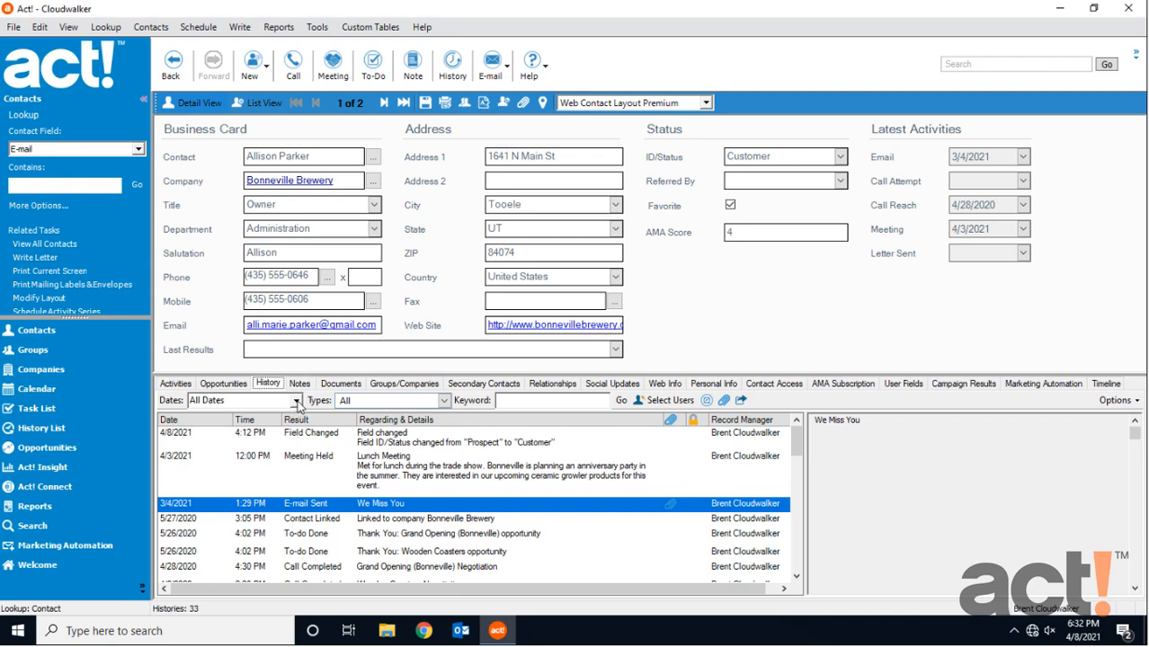
Check the date range choices and filter the contact's history types to Activity Histories only.
{"action": "left_click", "coordinate": [297, 401]}
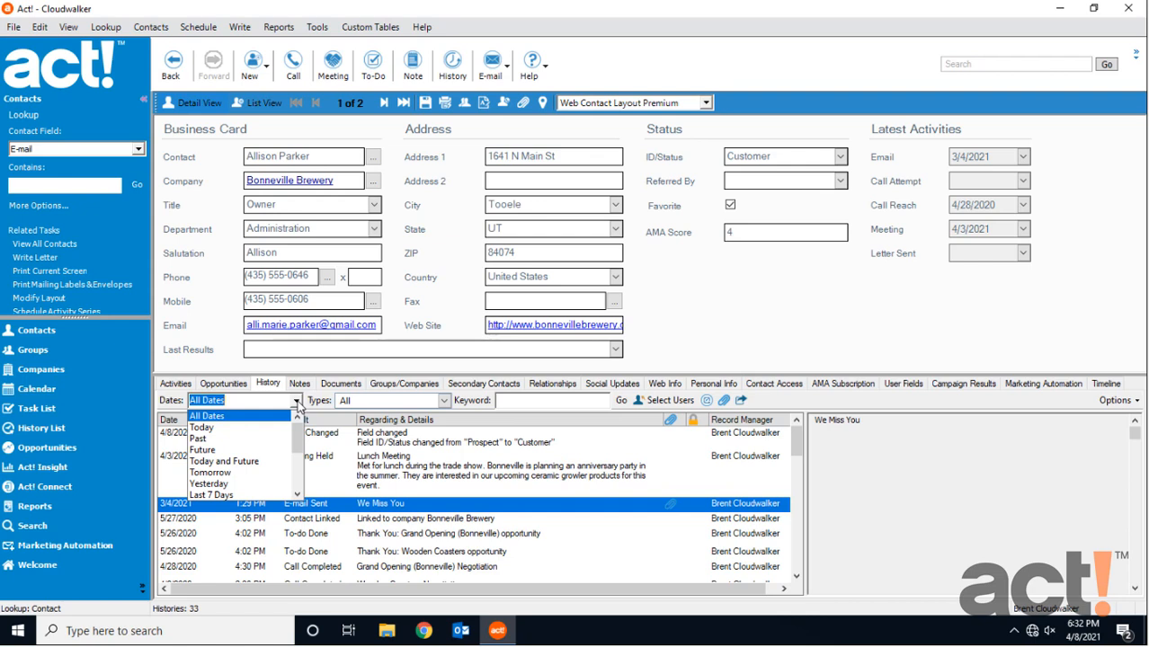
{"action": "left_click", "coordinate": [297, 402]}
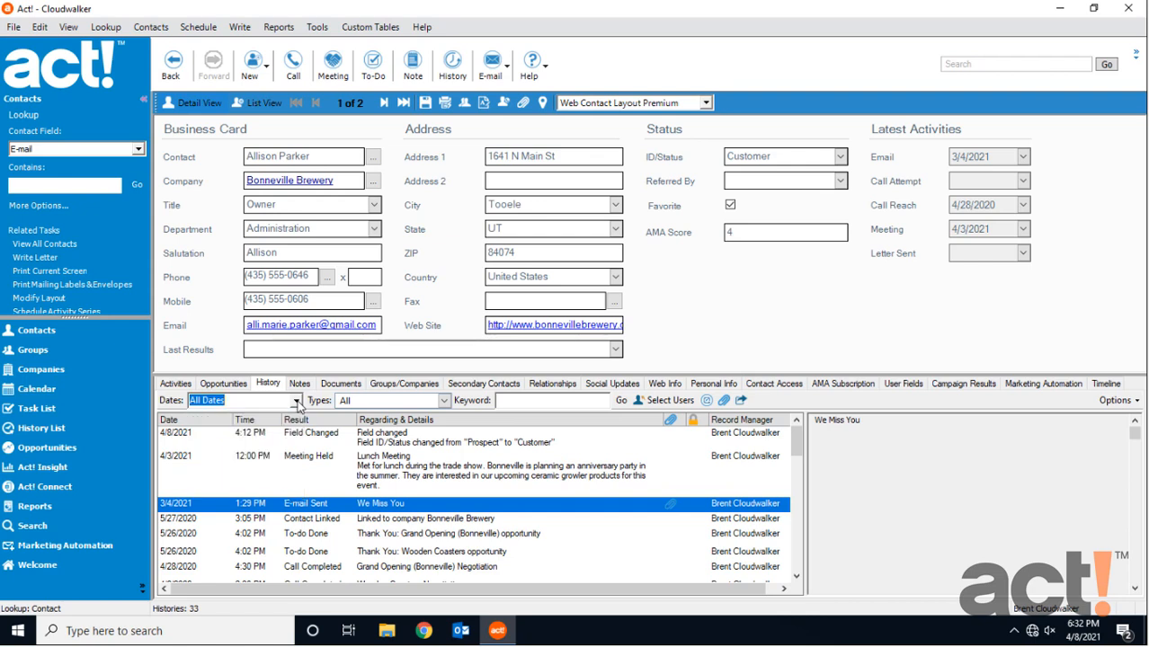
{"action": "left_click", "coordinate": [444, 401]}
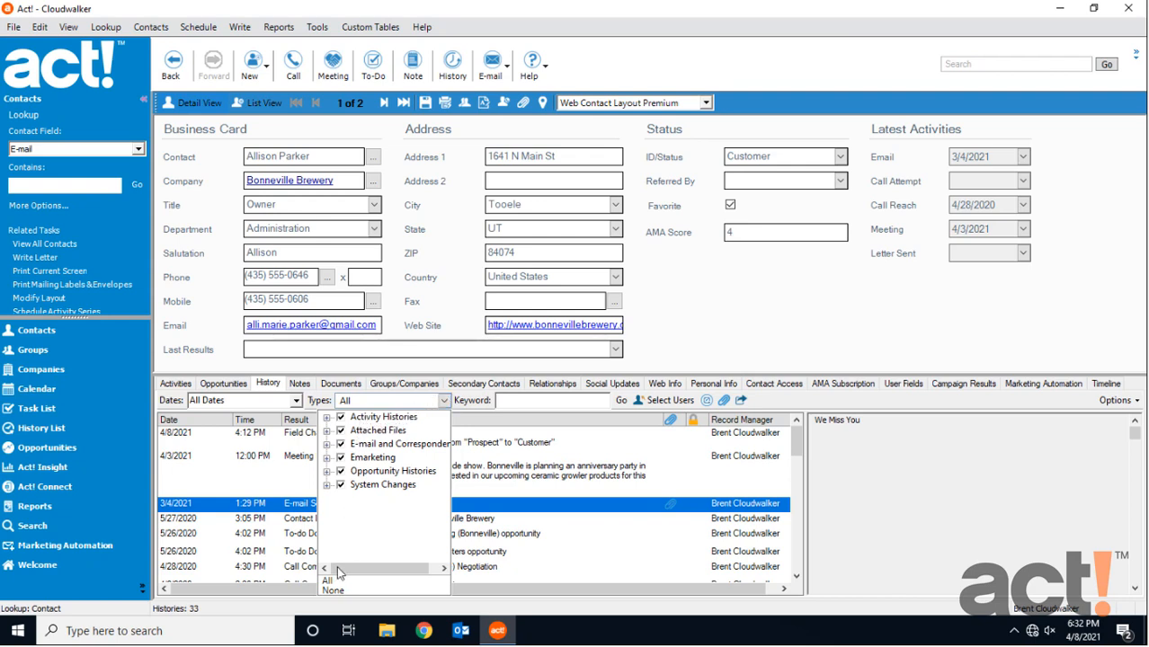
{"action": "left_click", "coordinate": [333, 591]}
{"action": "left_click", "coordinate": [342, 418]}
{"action": "left_click", "coordinate": [342, 419]}
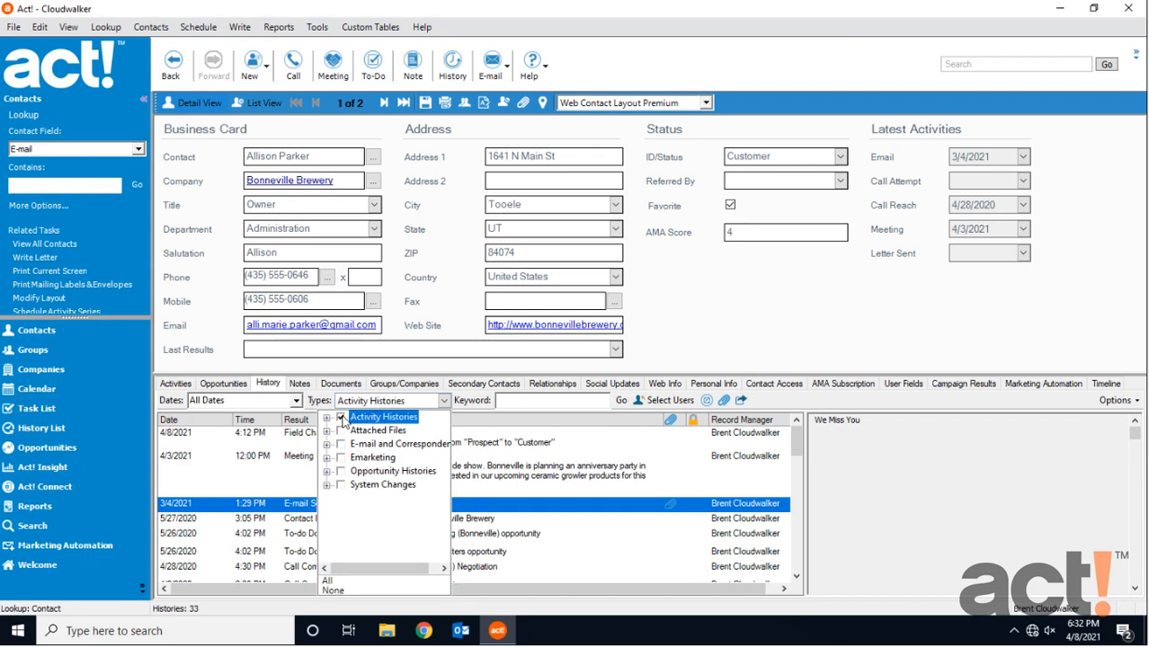
{"action": "left_click", "coordinate": [468, 400]}
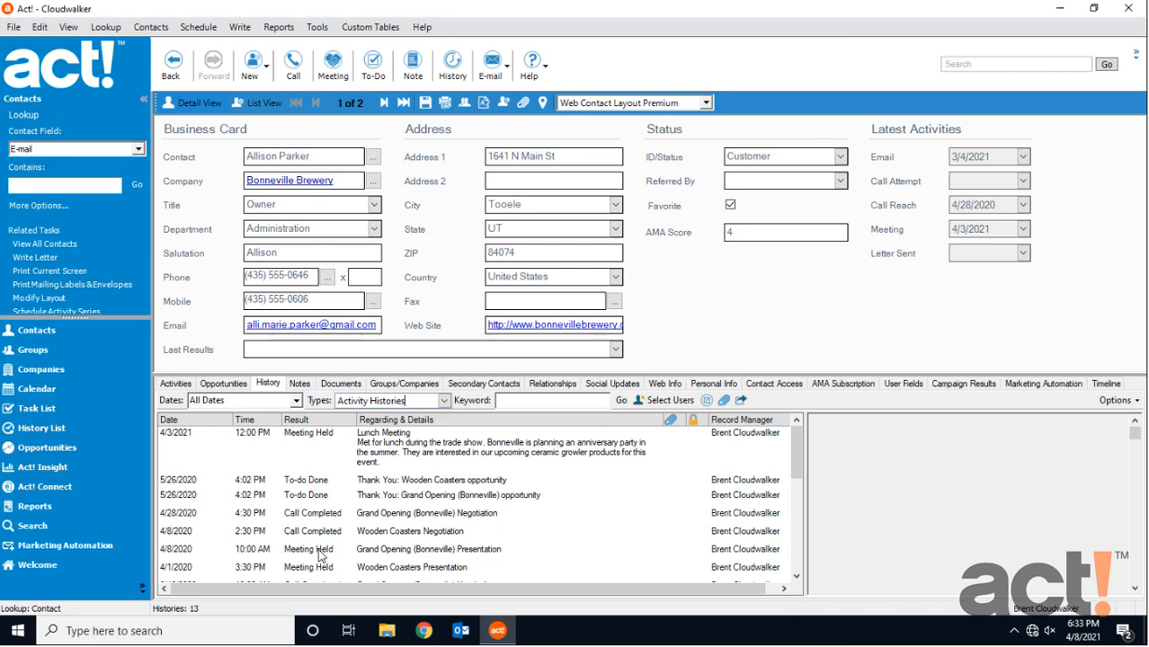
Switch to the overall History List and open its user selection filter.
{"action": "left_click", "coordinate": [57, 426]}
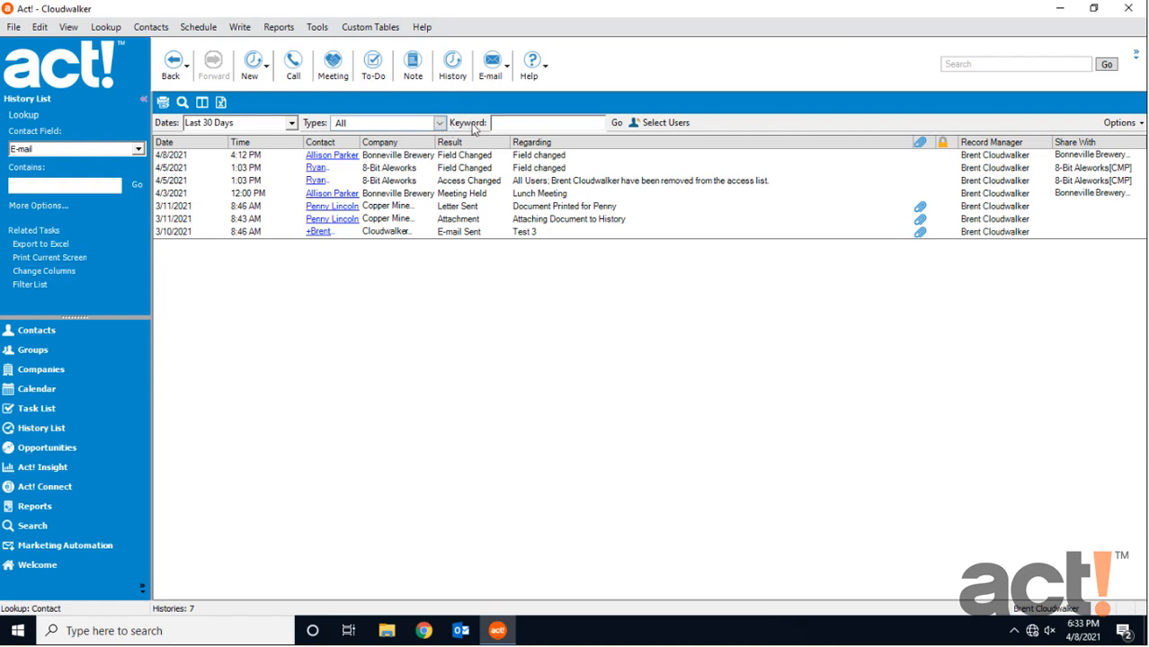
{"action": "left_click", "coordinate": [661, 129]}
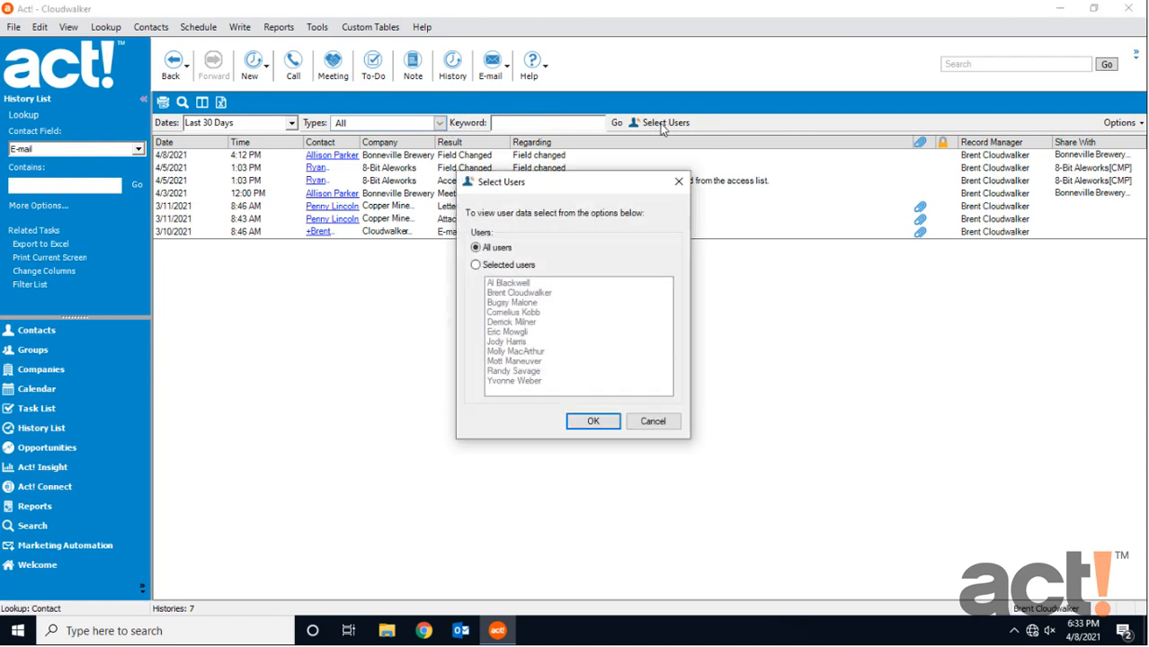